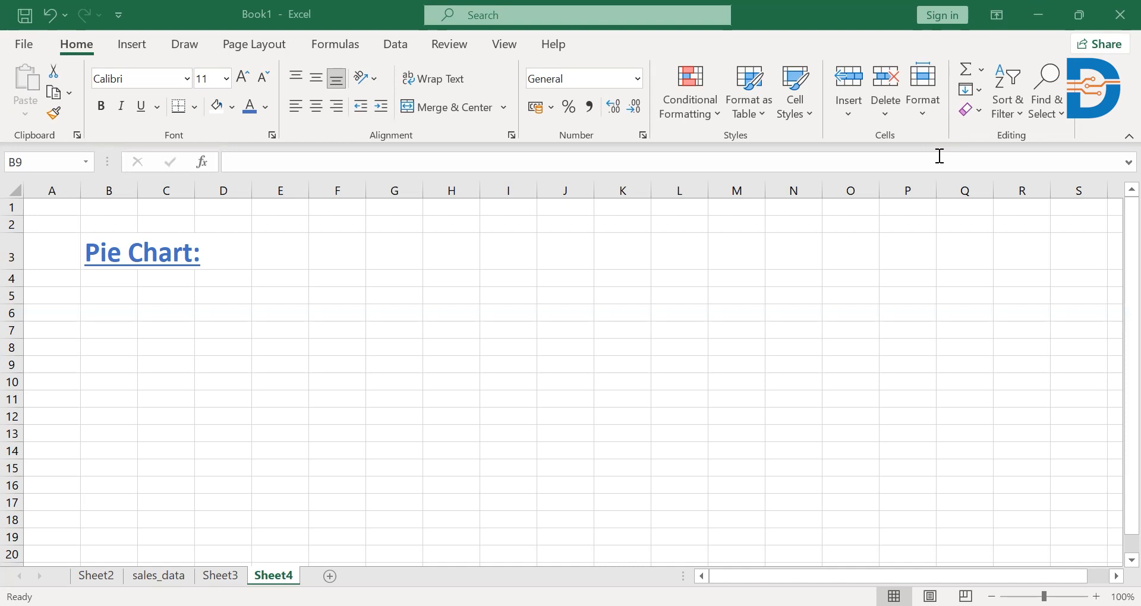
- Enter the column headers Expenses in B5 and Price in C5
click(112, 301)
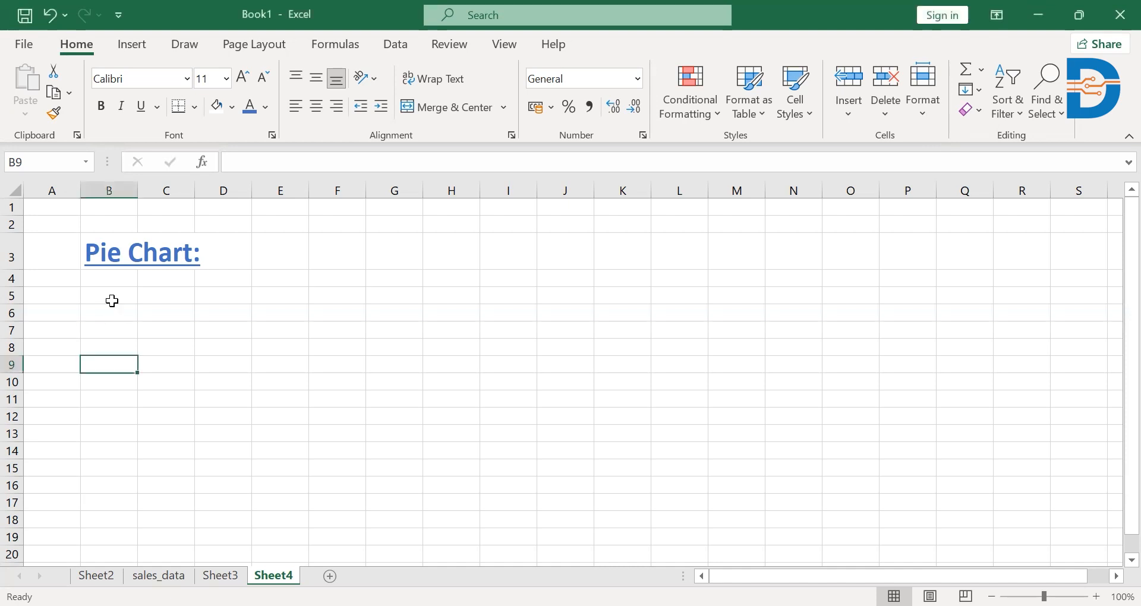
click(105, 300)
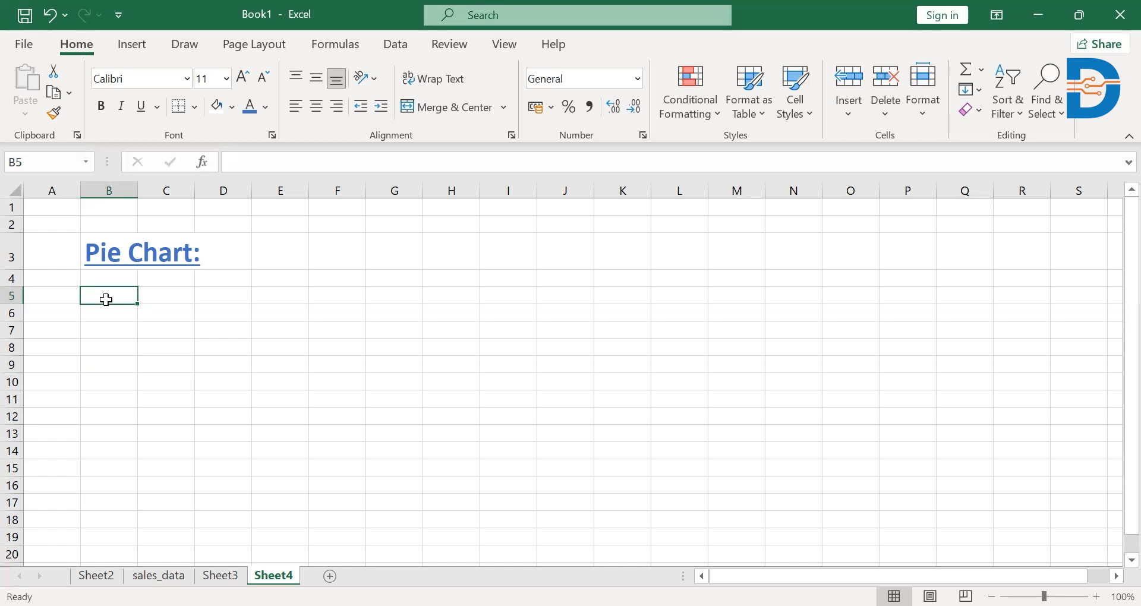
text(E)
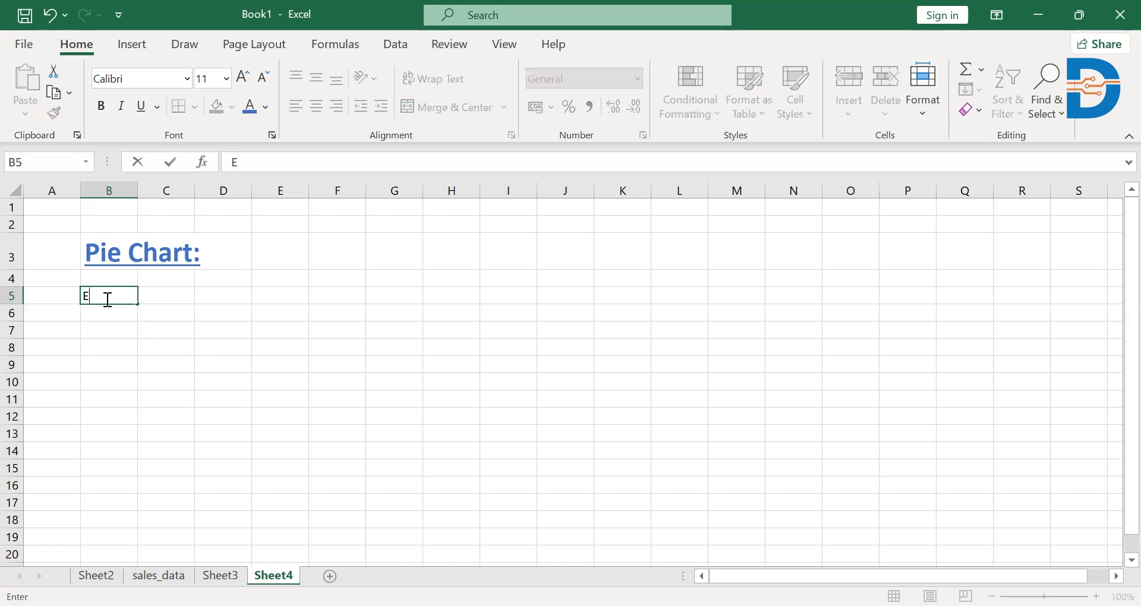
text(xpenses)
key(Return)
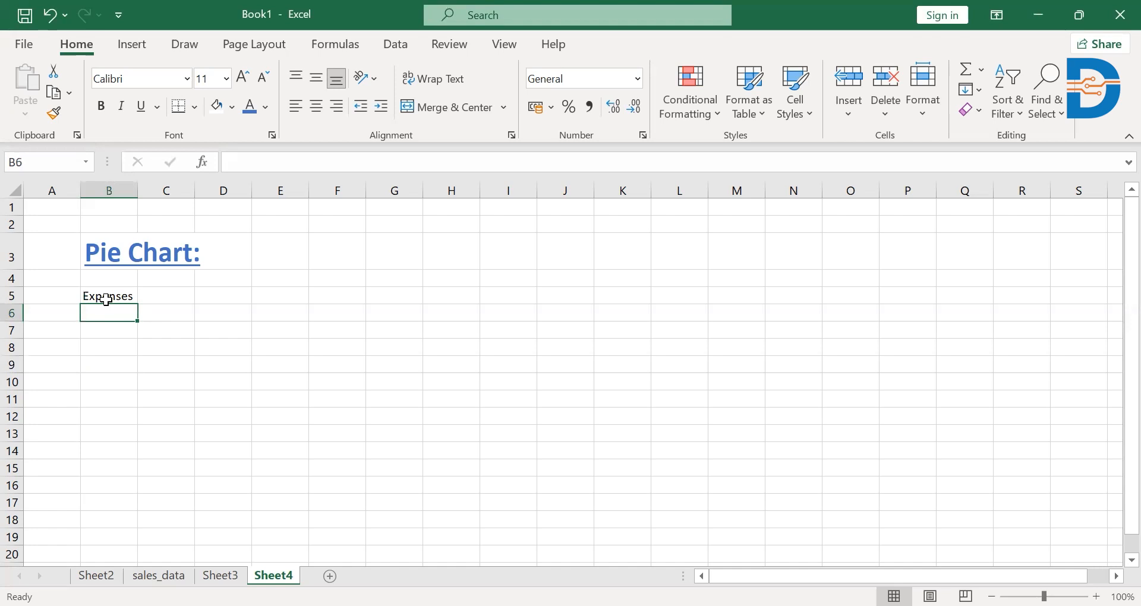
key(Up)
key(Right)
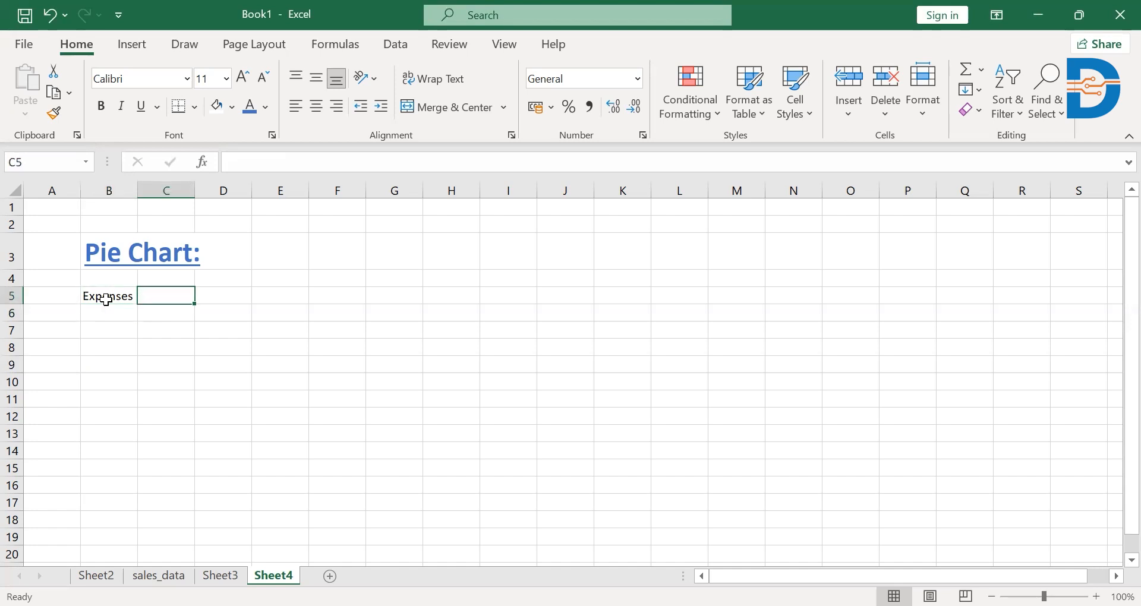
text(Price)
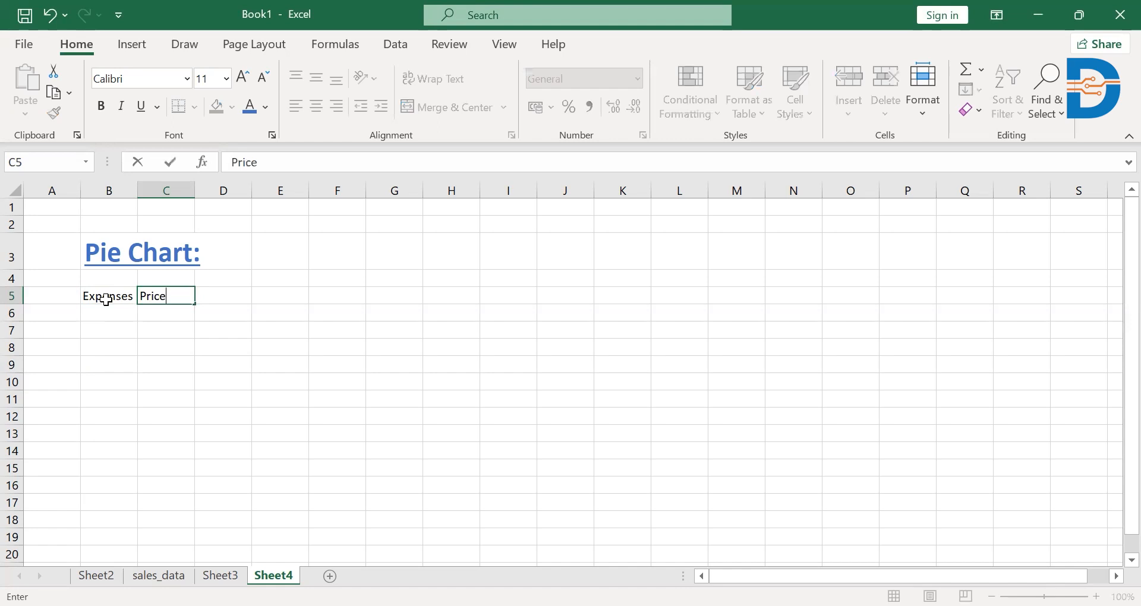
key(Return)
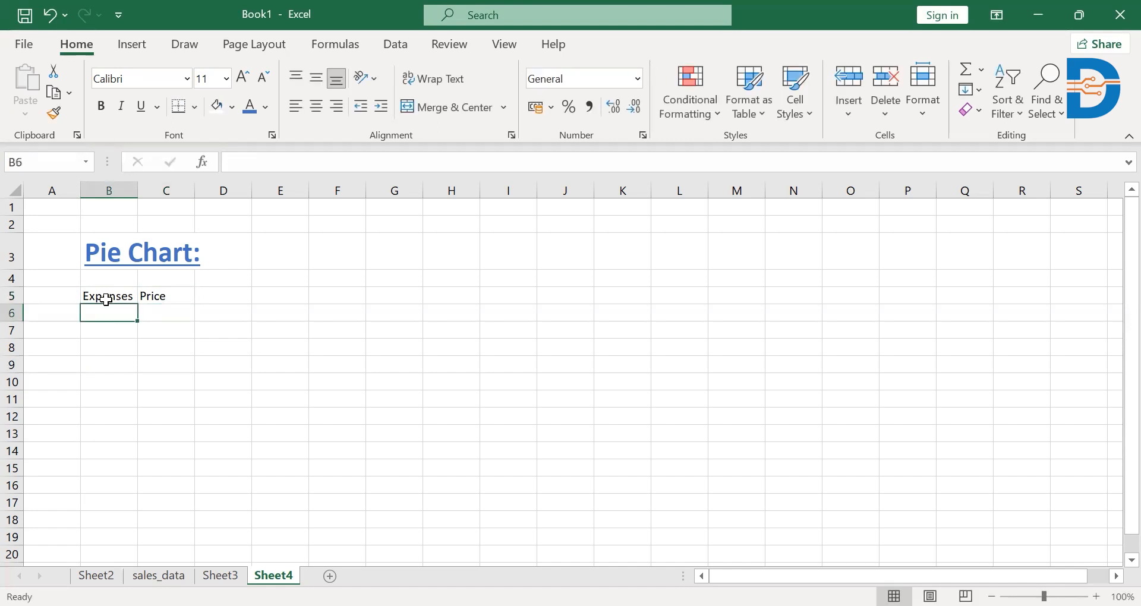
- Fill the first two expense rows with Rent 1500 in row 6 and Salaries 2000 in row 7
text(Rent)
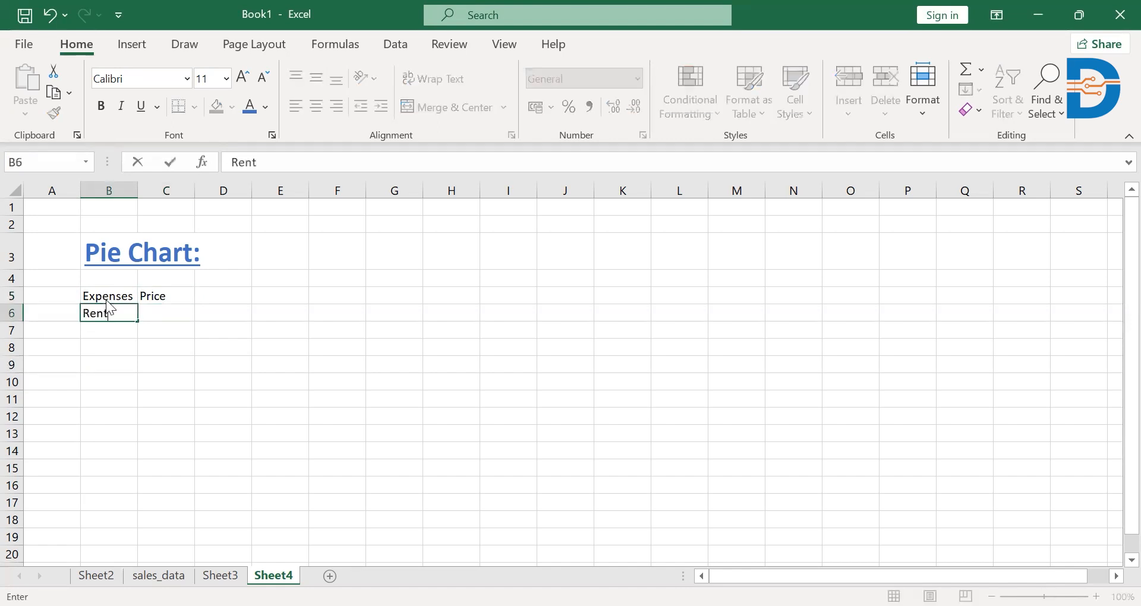
key(Tab)
text(15)
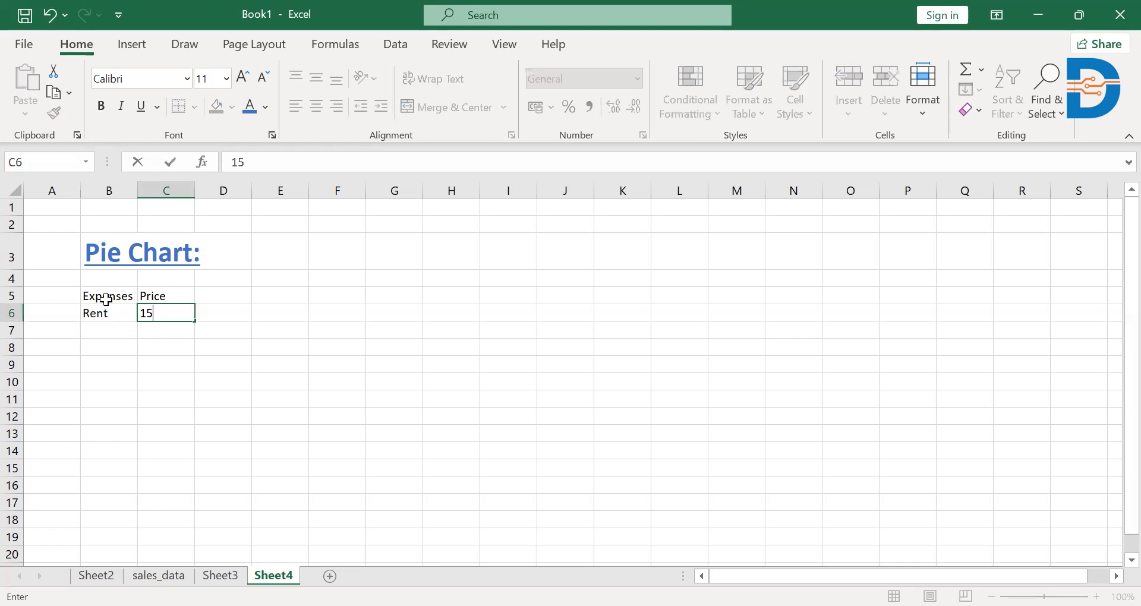
text(00)
key(Return)
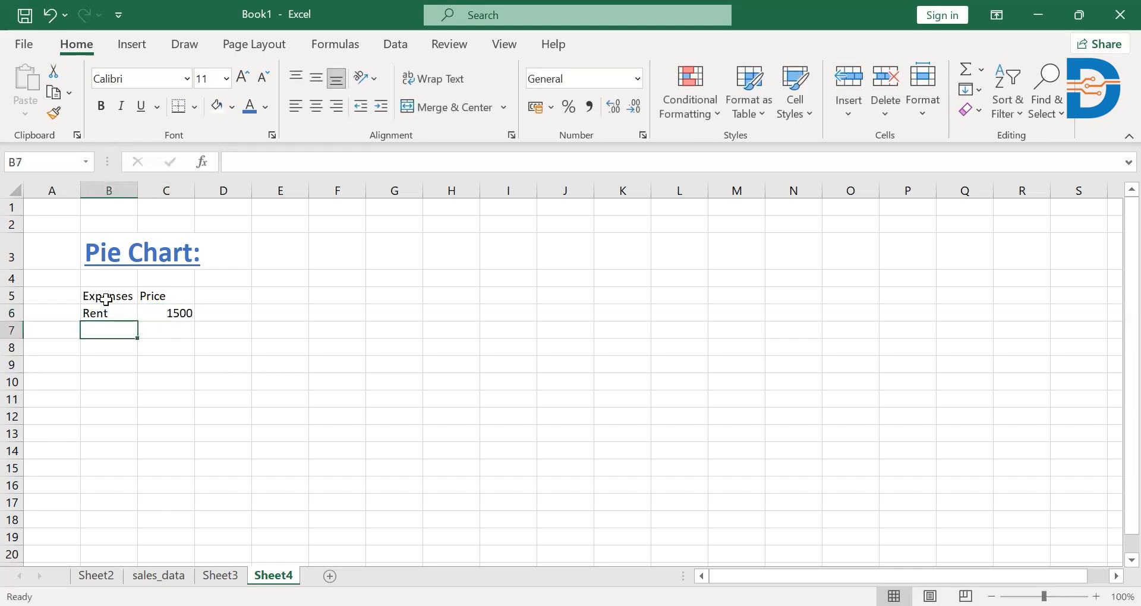
text(Sal)
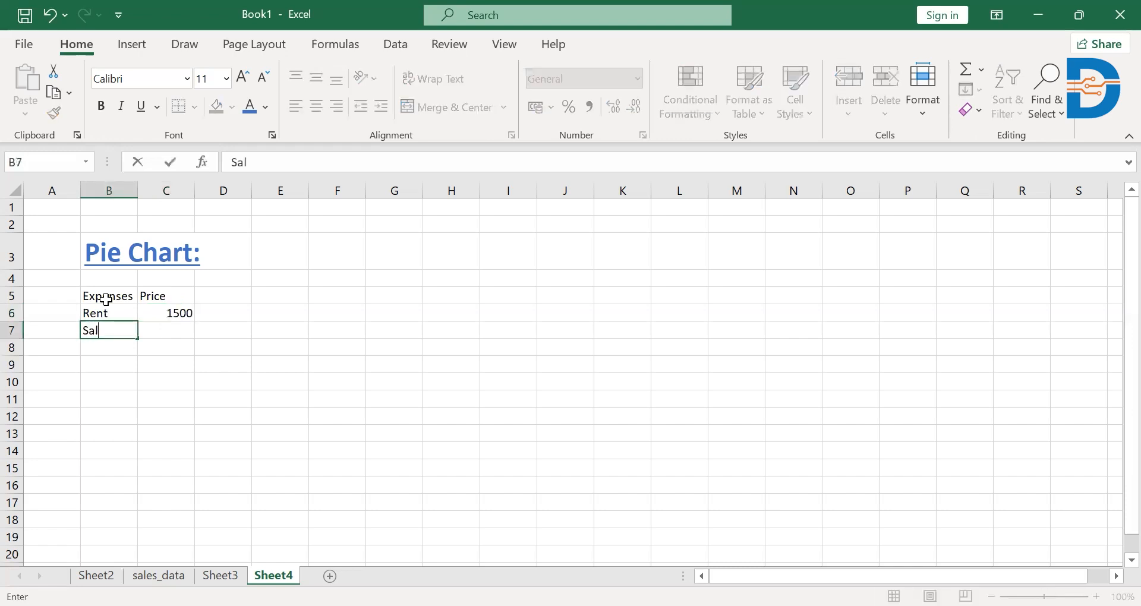
text(aries)
key(Tab)
text(2)
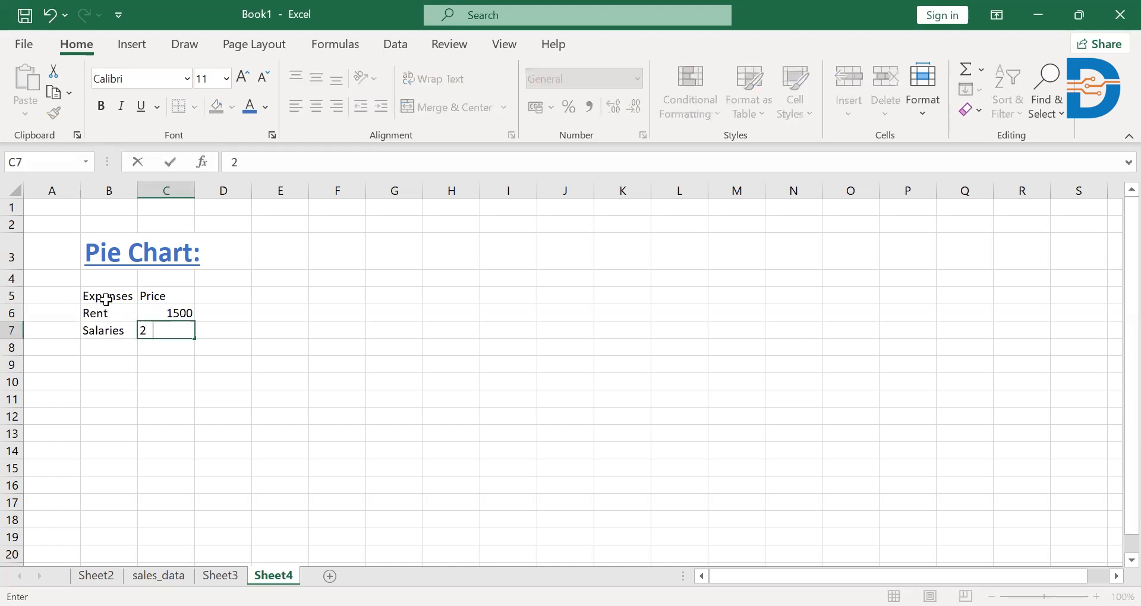
text(000)
key(Return)
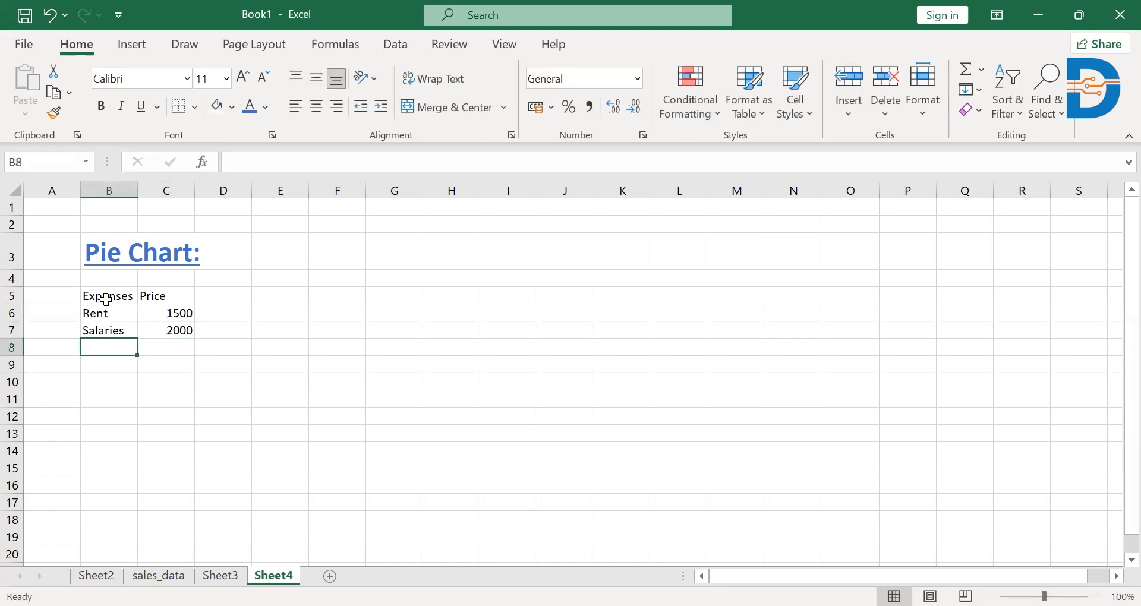
- Add the expense rows Utilities 500 in row 8 and Supplies 300 in row 9
text(Uti)
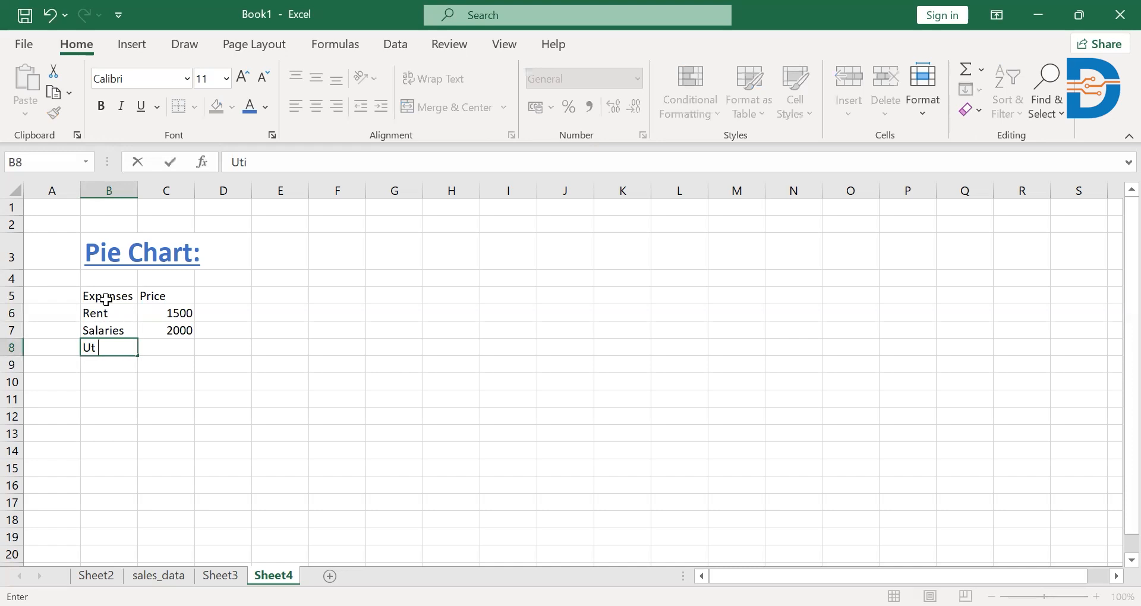
text(lities)
key(Tab)
text(500)
key(Return)
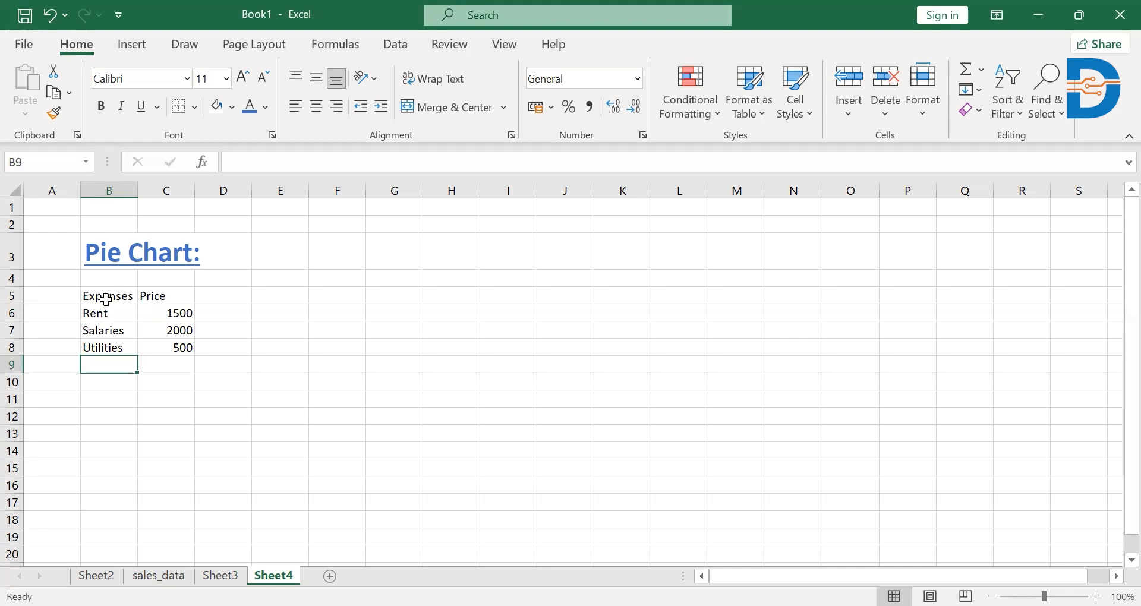
text(Salaries)
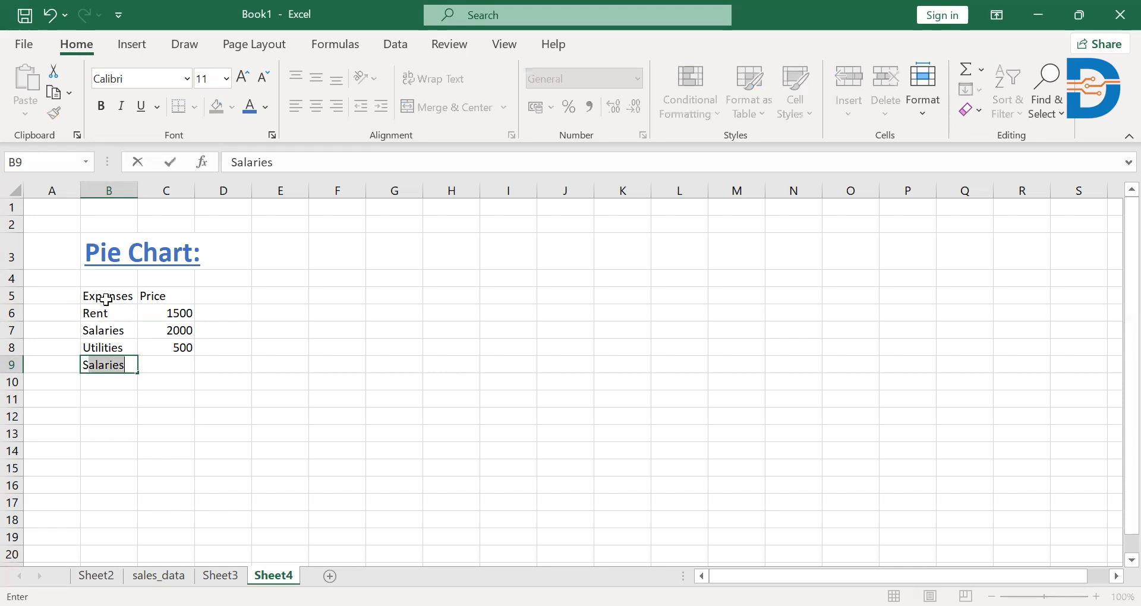
text(upplies)
key(Tab)
text(2)
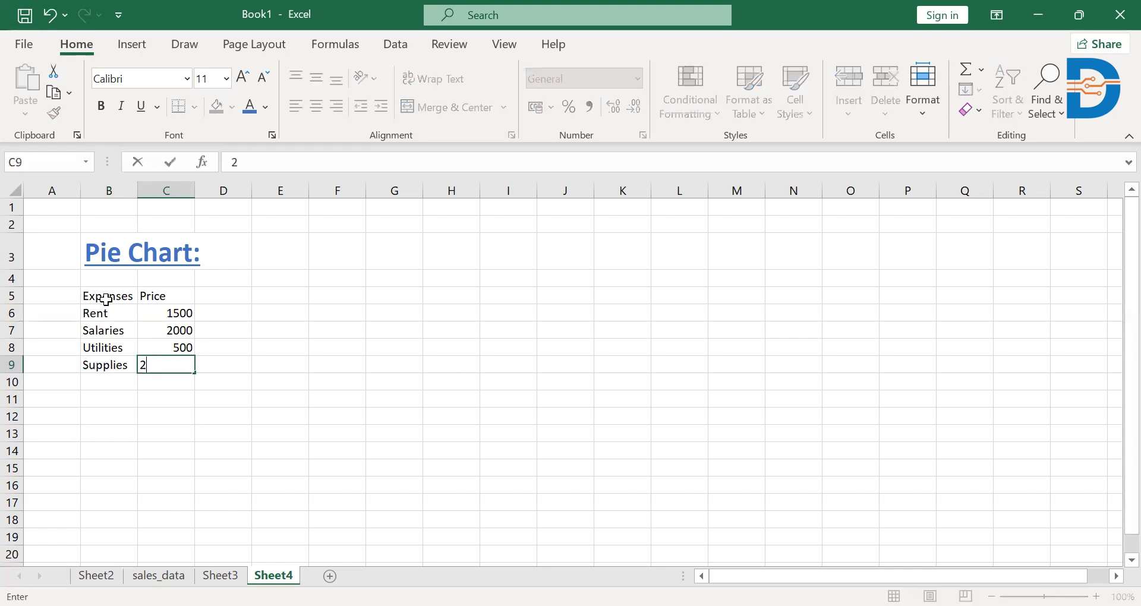
text(00)
key(Return)
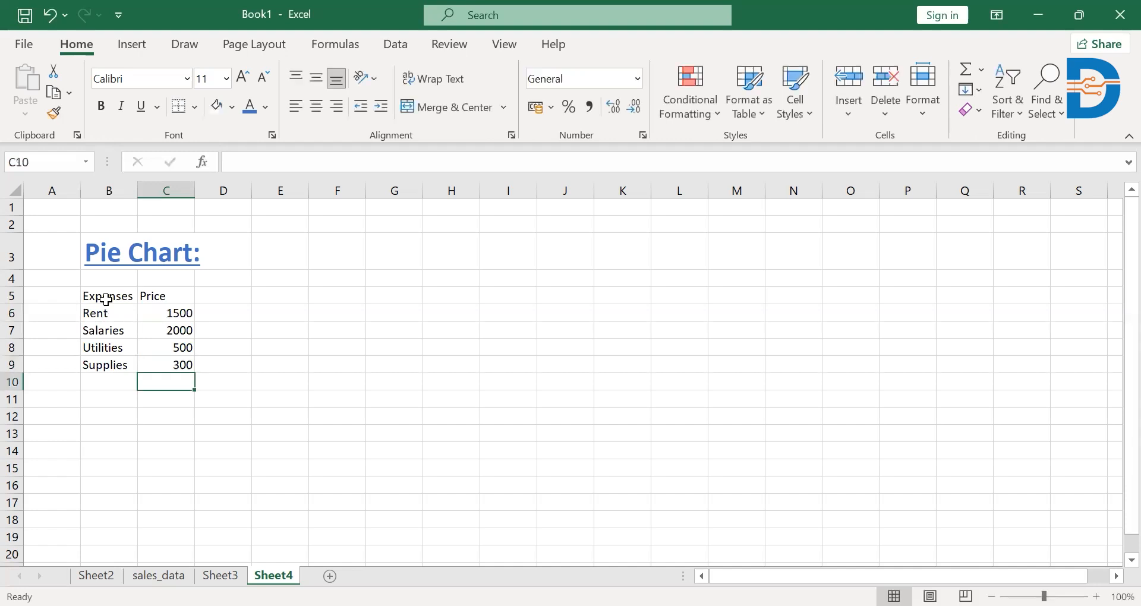
- Add the last expense row in row 10 with Marketing and a price of 700
key(Left)
text(Ma)
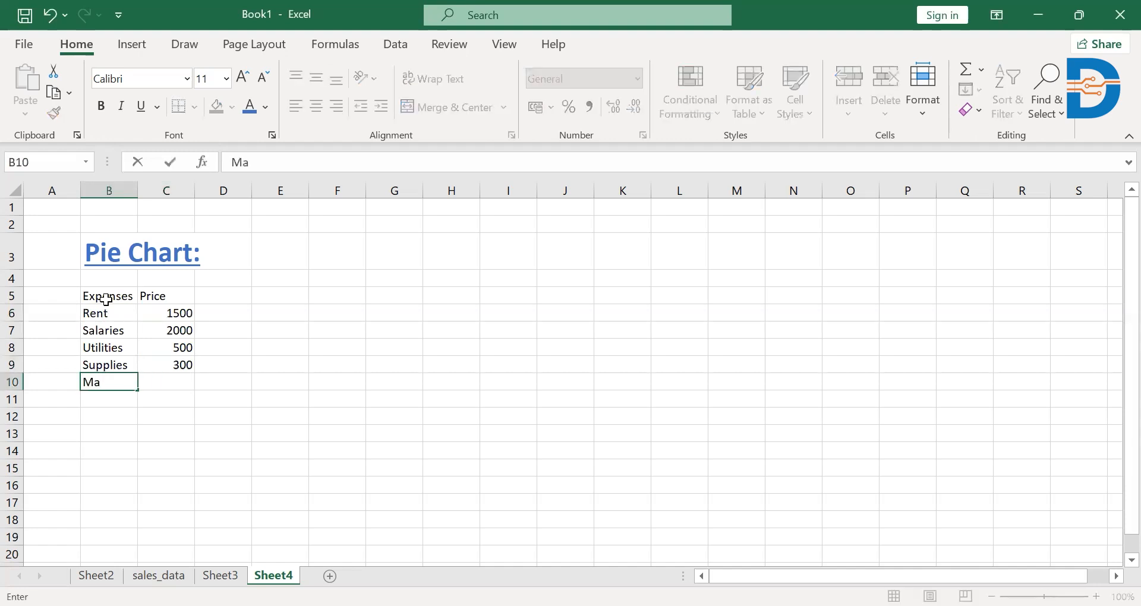
text(rketing)
key(Tab)
text(&)
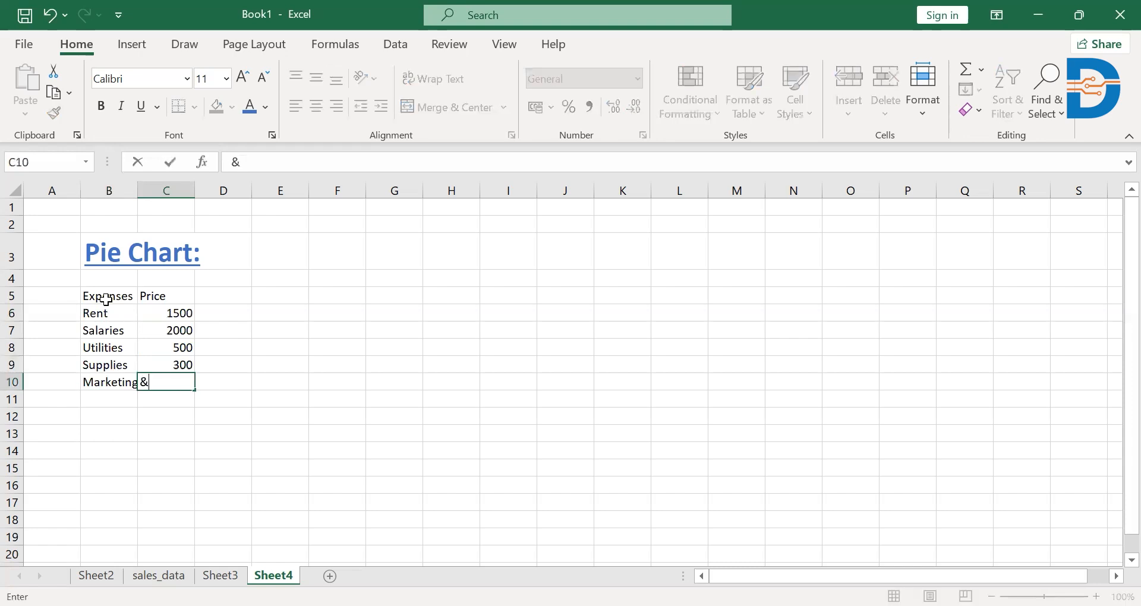
key(BackSpace)
text(700)
- Widen column B slightly so that the Marketing label fits inside it
click(121, 293)
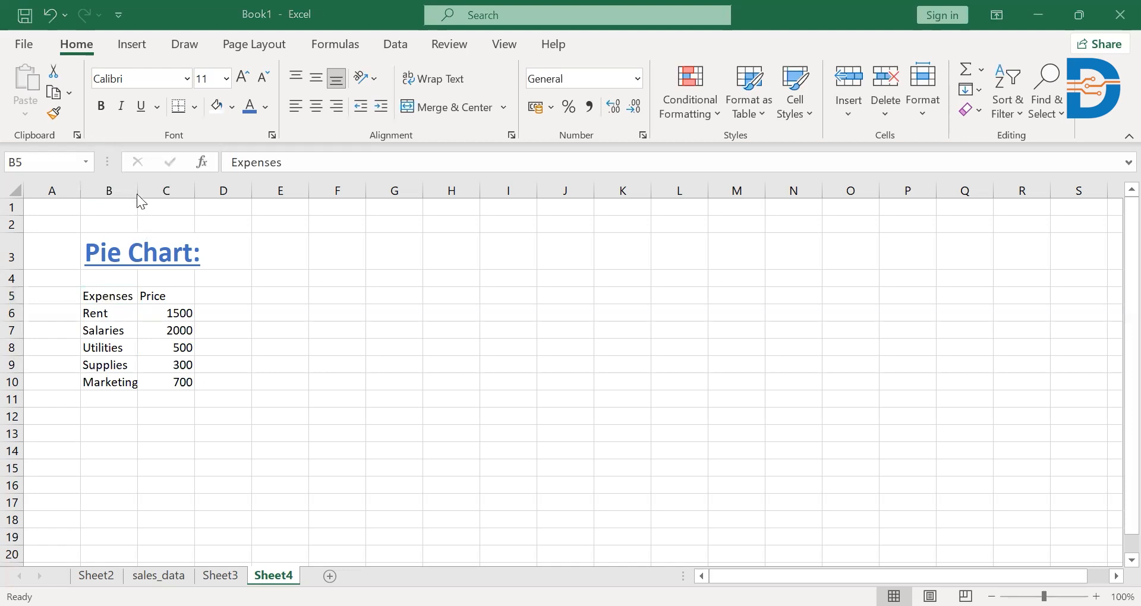
click(135, 194)
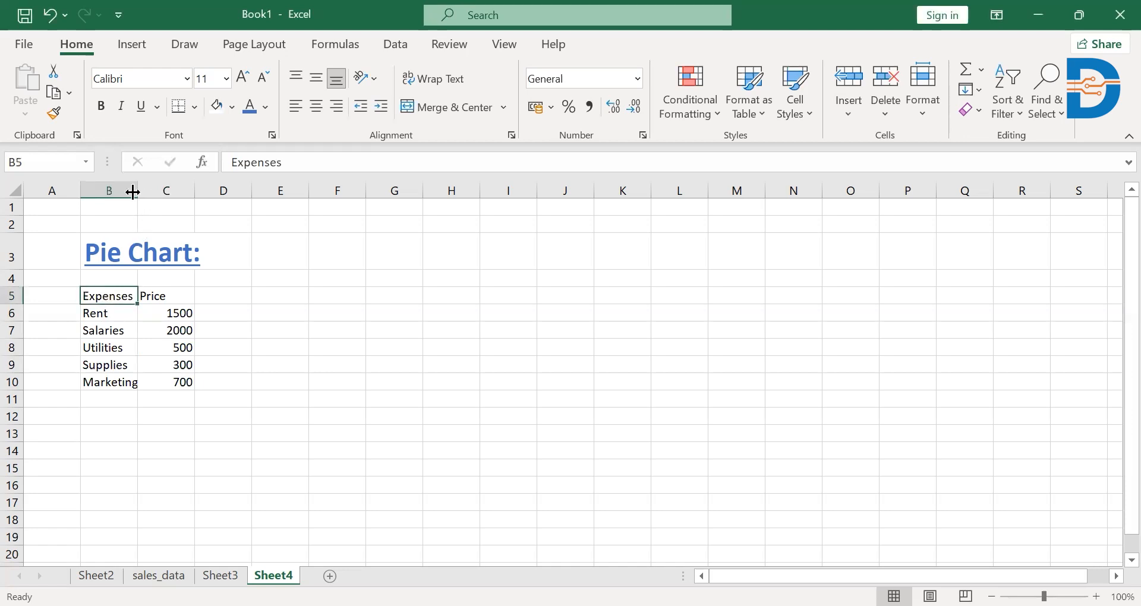
drag(132, 192, 149, 192)
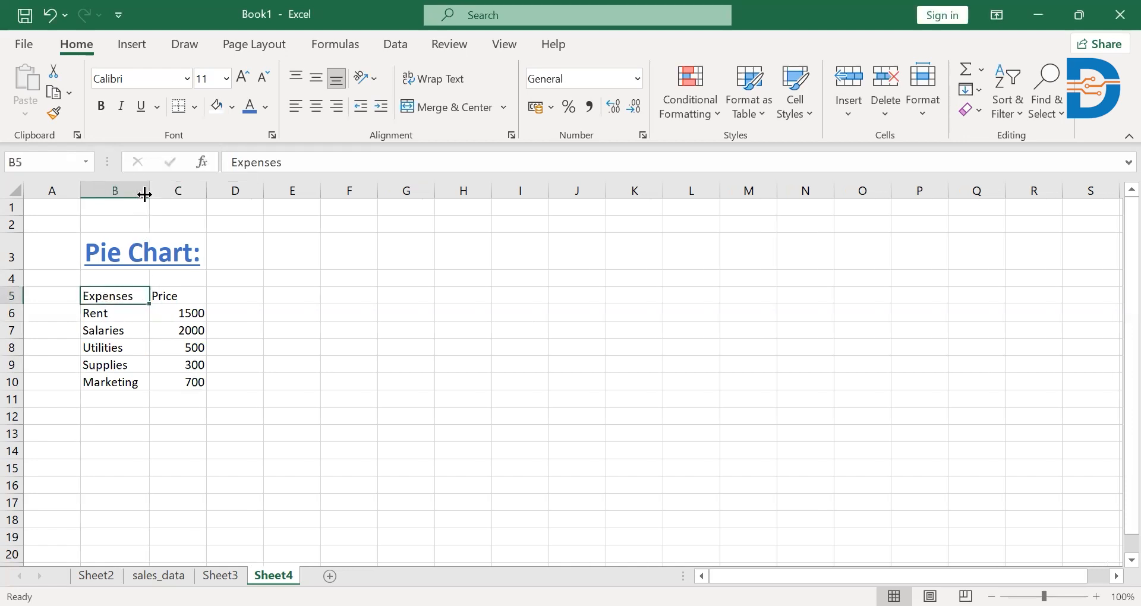
- Format B5:C10 as a table with headers, using the Blue, Table Style Light 9 style
shift+click(191, 378)
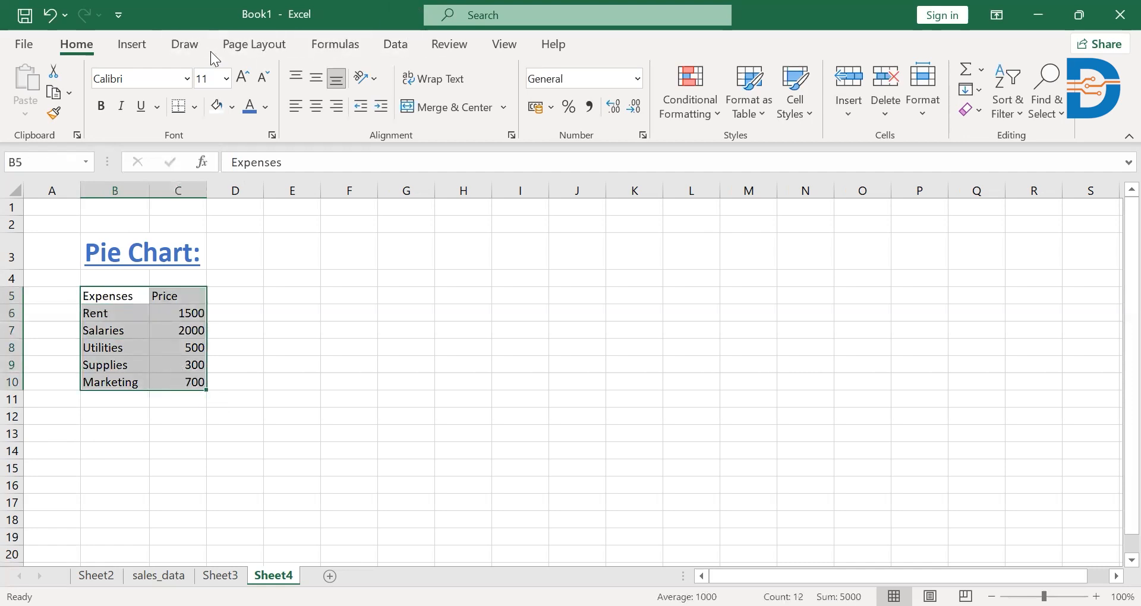
click(763, 100)
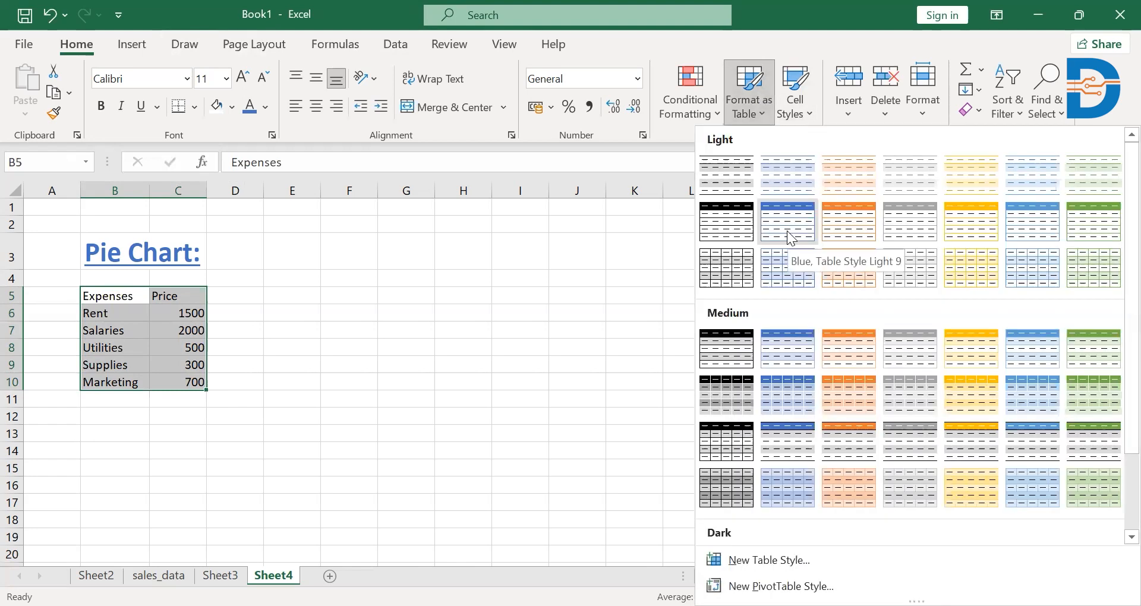
click(787, 230)
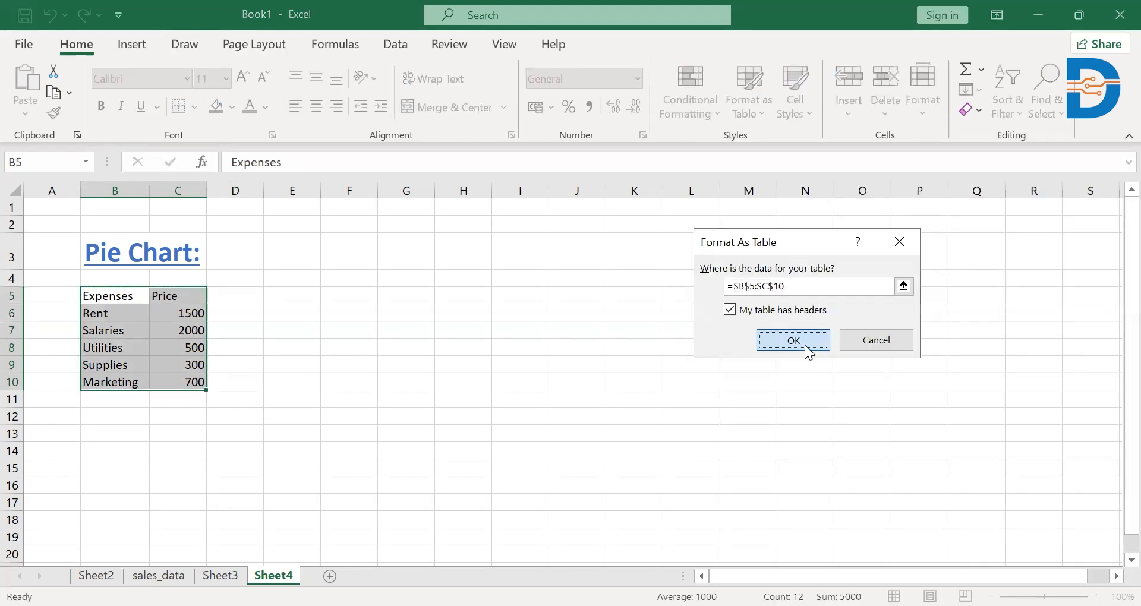
click(804, 345)
click(394, 334)
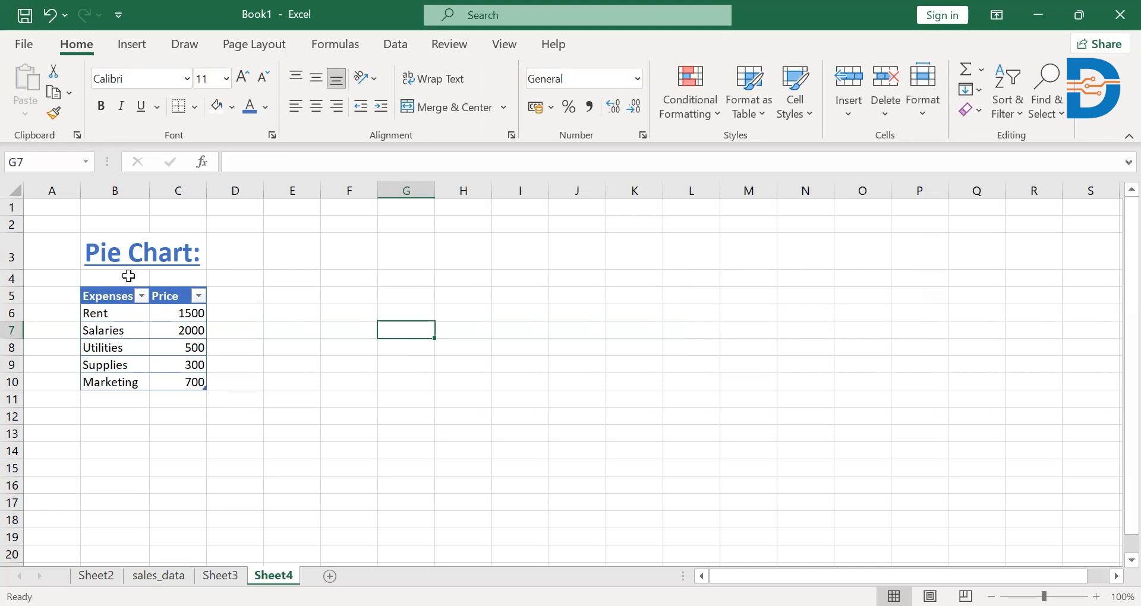
- Insert a 2-D pie chart from the expenses table and apply the grey gradient chart style with percentage labels
drag(95, 296, 192, 381)
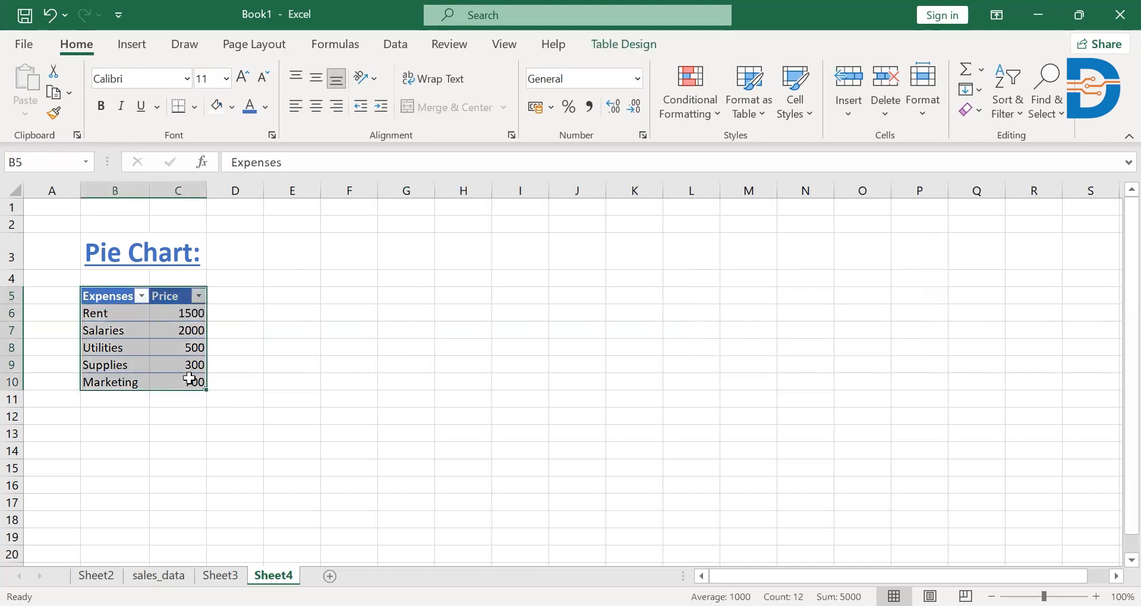
click(144, 48)
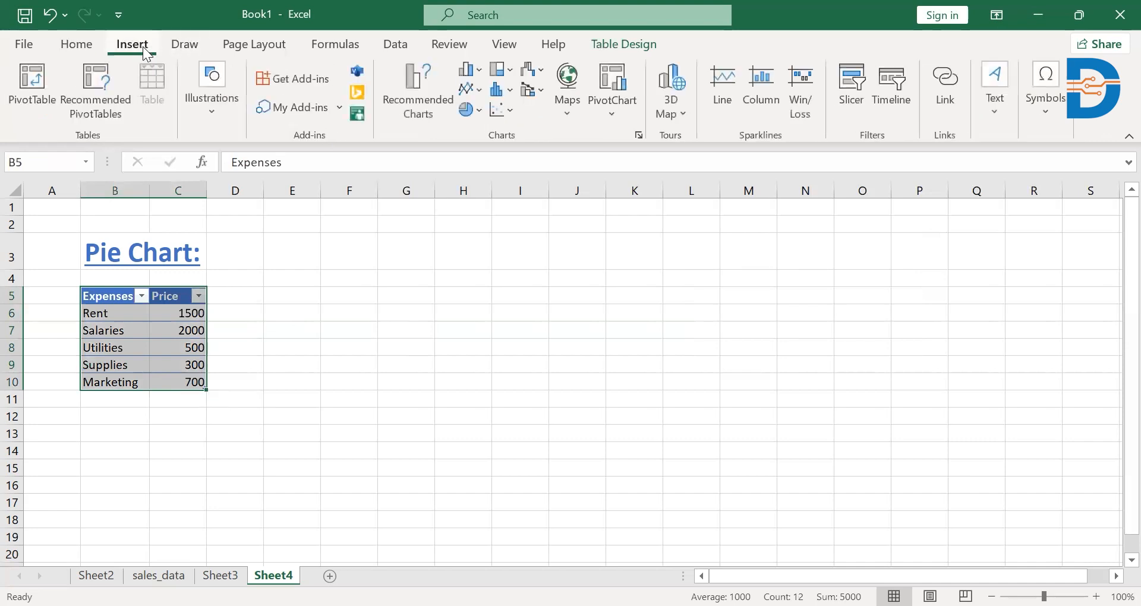
click(474, 108)
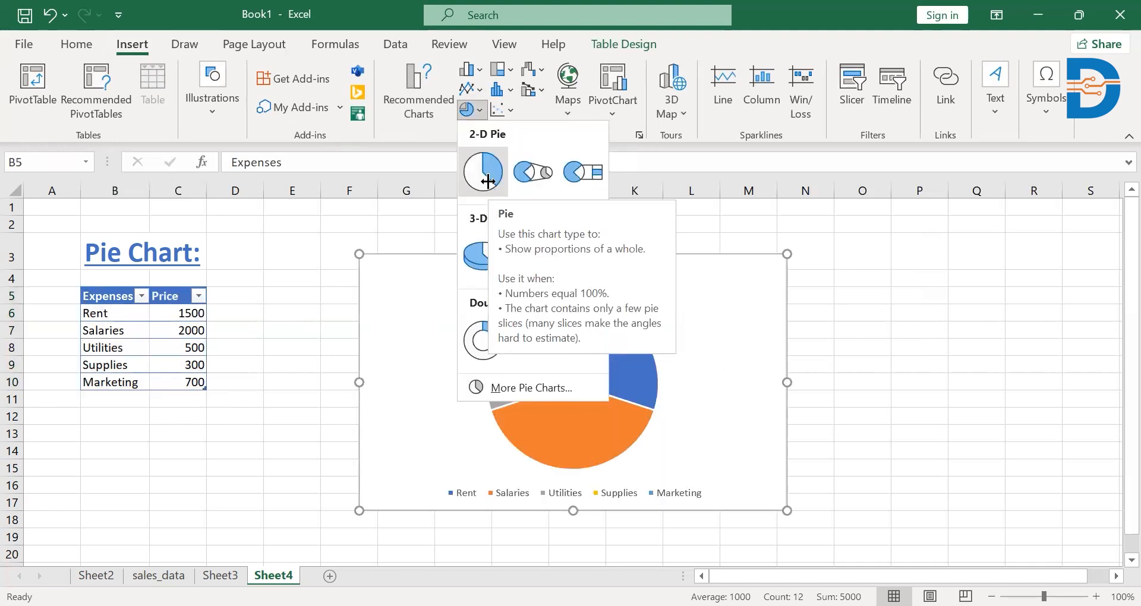
click(487, 181)
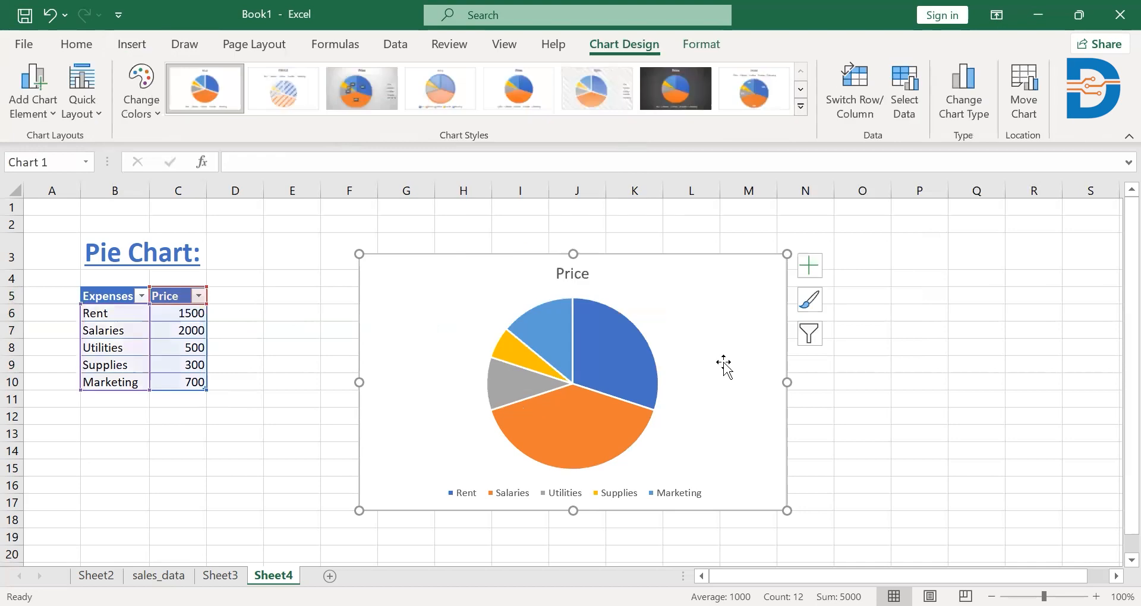
click(365, 84)
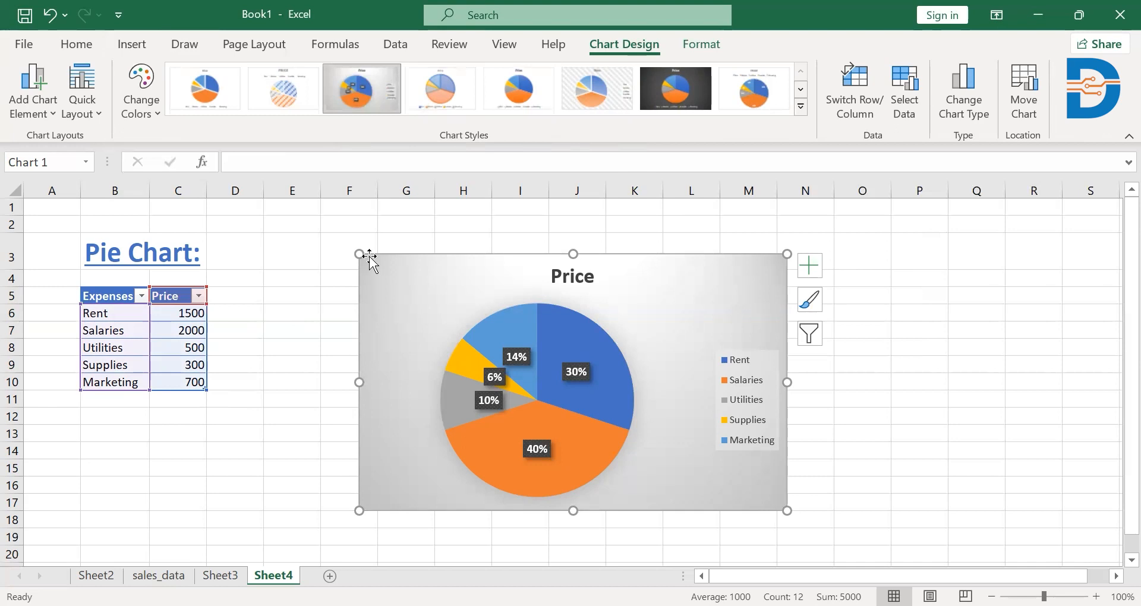
- Examine the share of each pie slice and look through the available chart styles without choosing another
scroll(370, 256, down, 1)
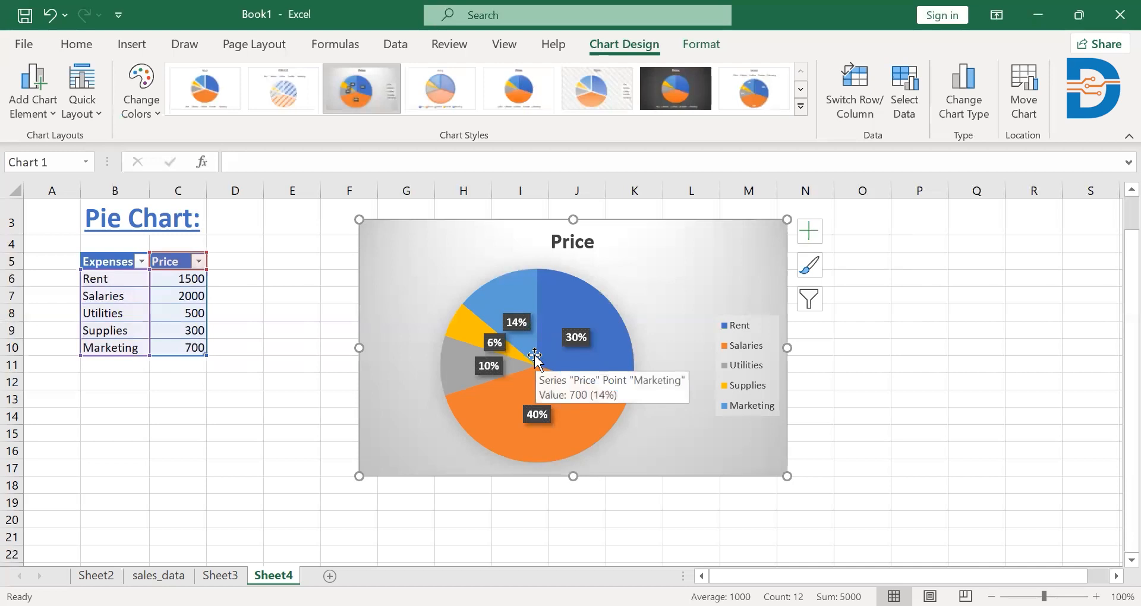
mouse_move(511, 424)
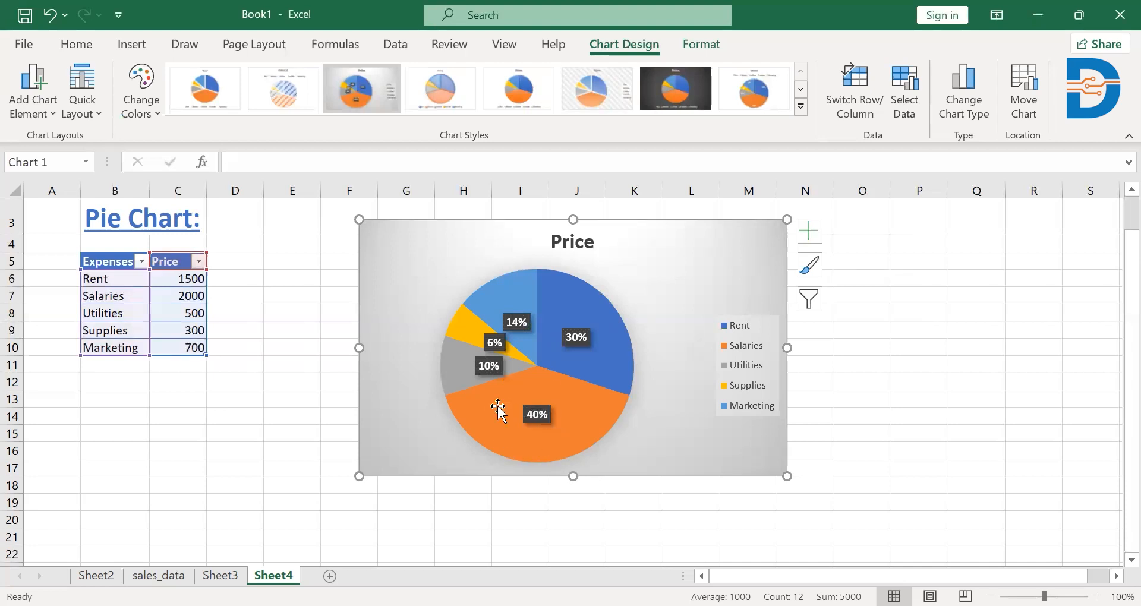
mouse_move(501, 406)
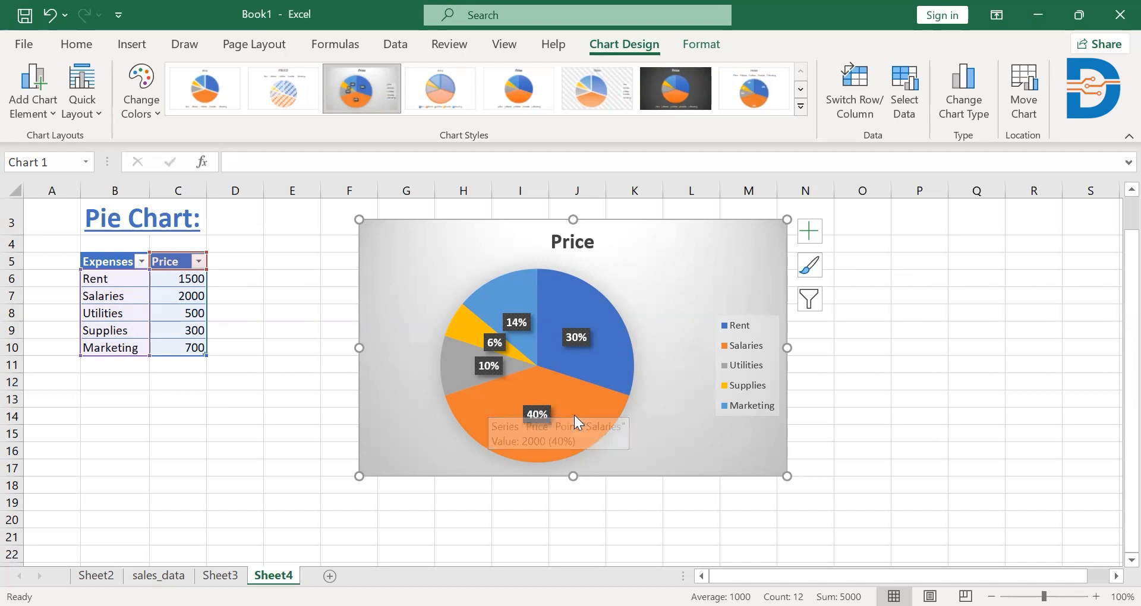
mouse_move(545, 405)
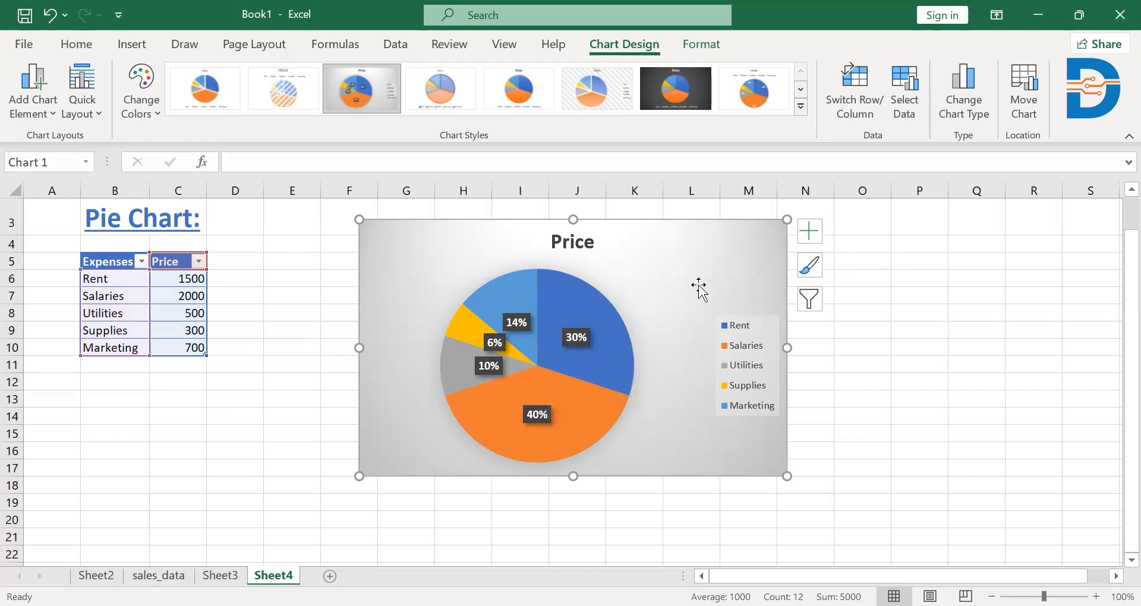
click(809, 266)
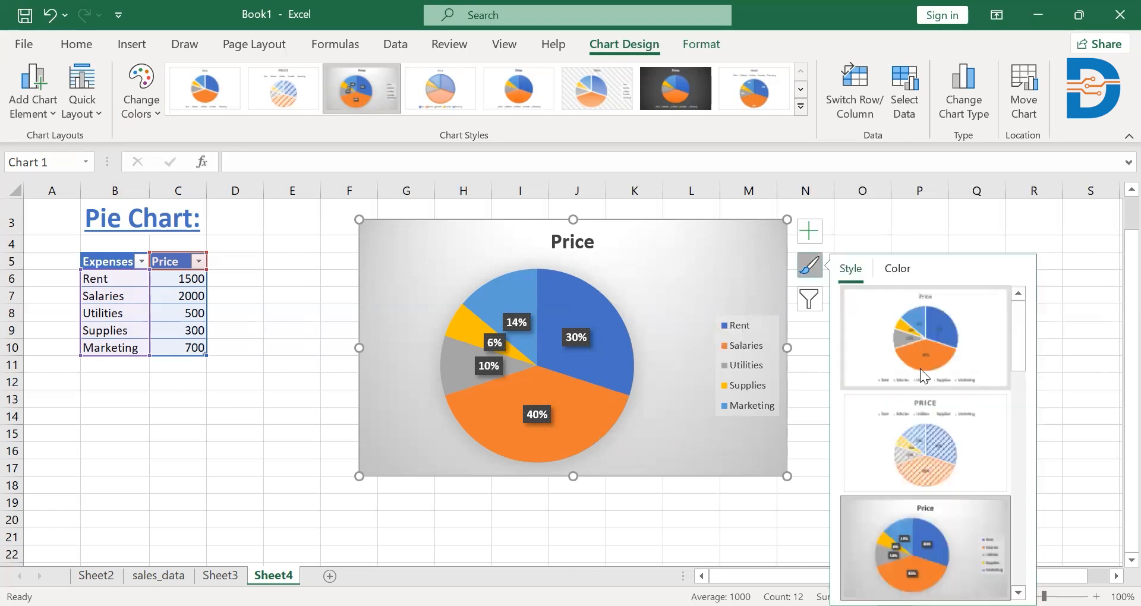
scroll(920, 369, down, 10)
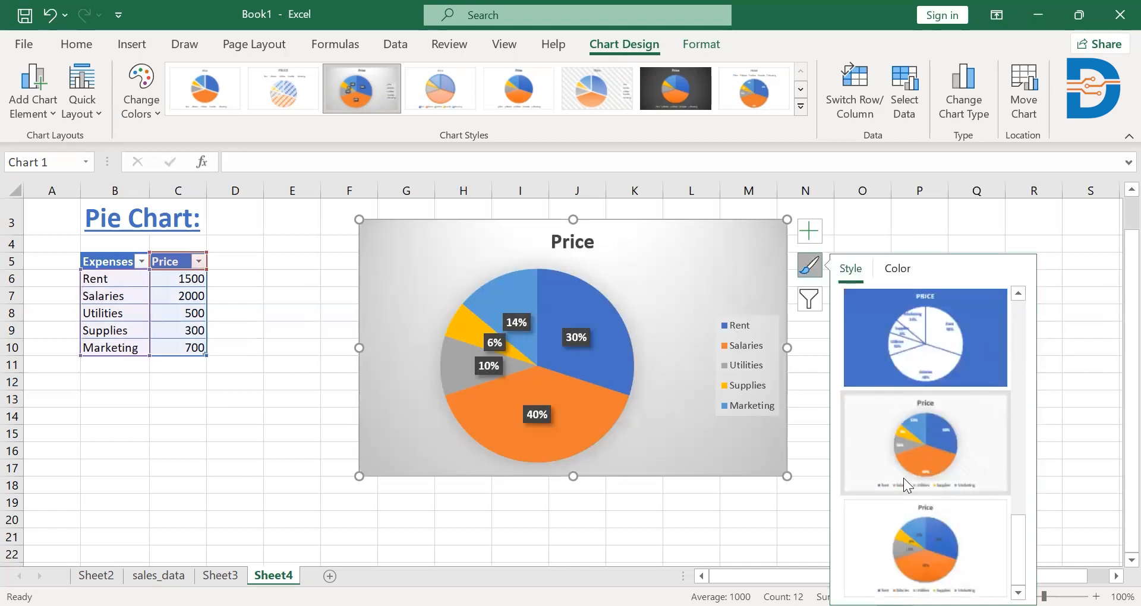
scroll(927, 356, up, 10)
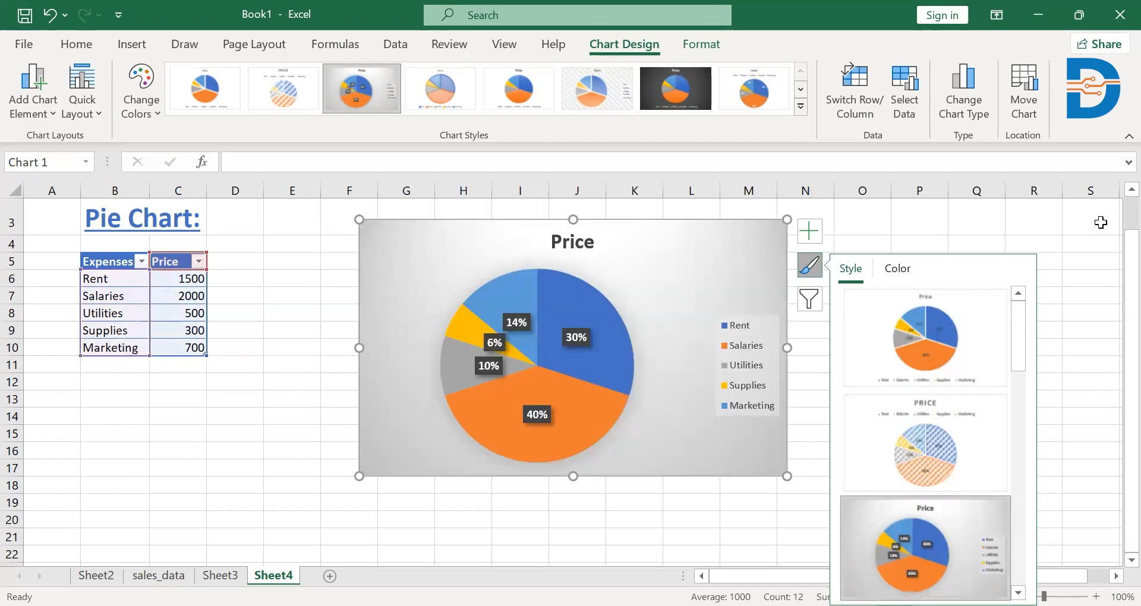
click(1054, 309)
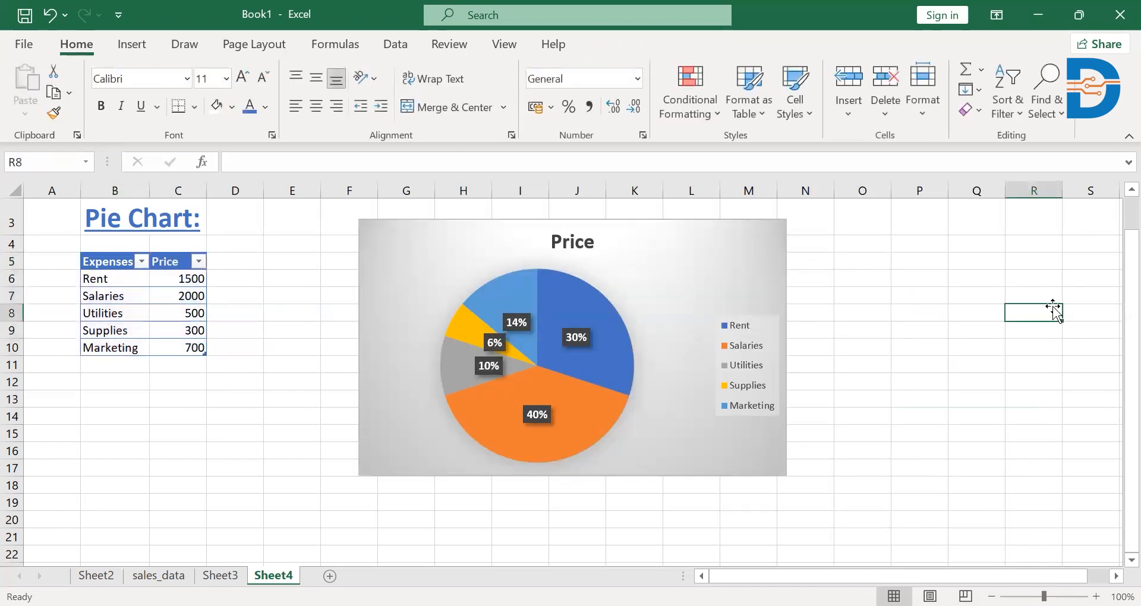